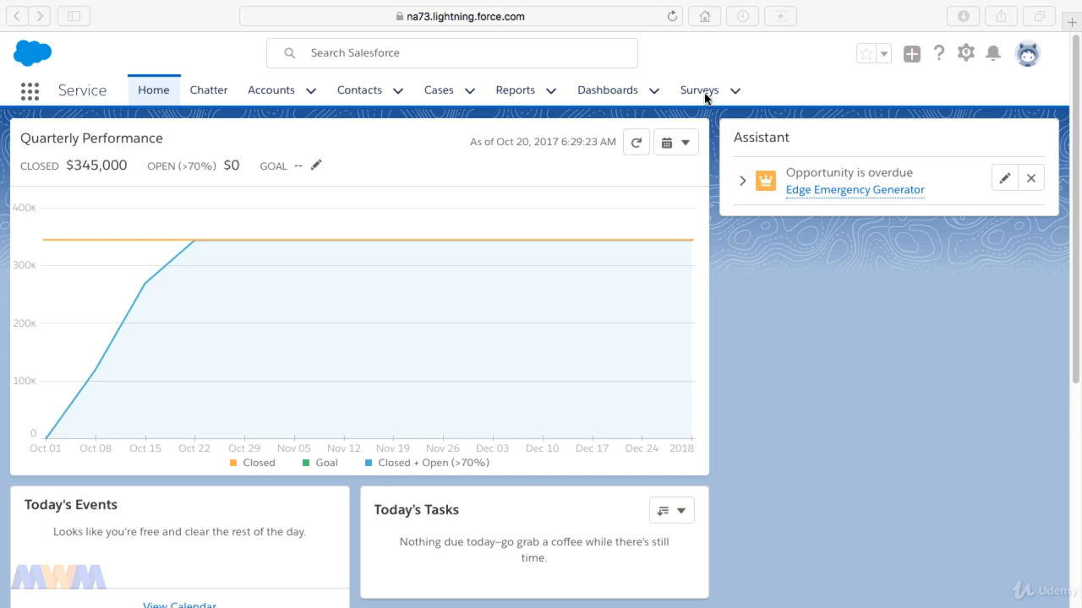
Step: Open the Survey-0002 record from the Surveys list and review its account and contact details
left_click(712, 100)
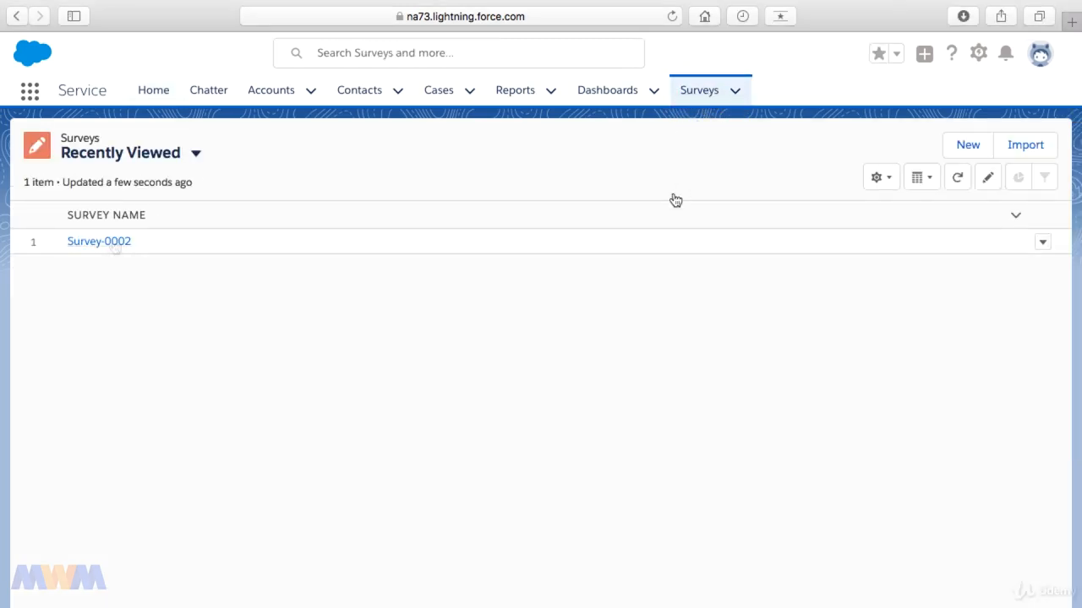
left_click(114, 241)
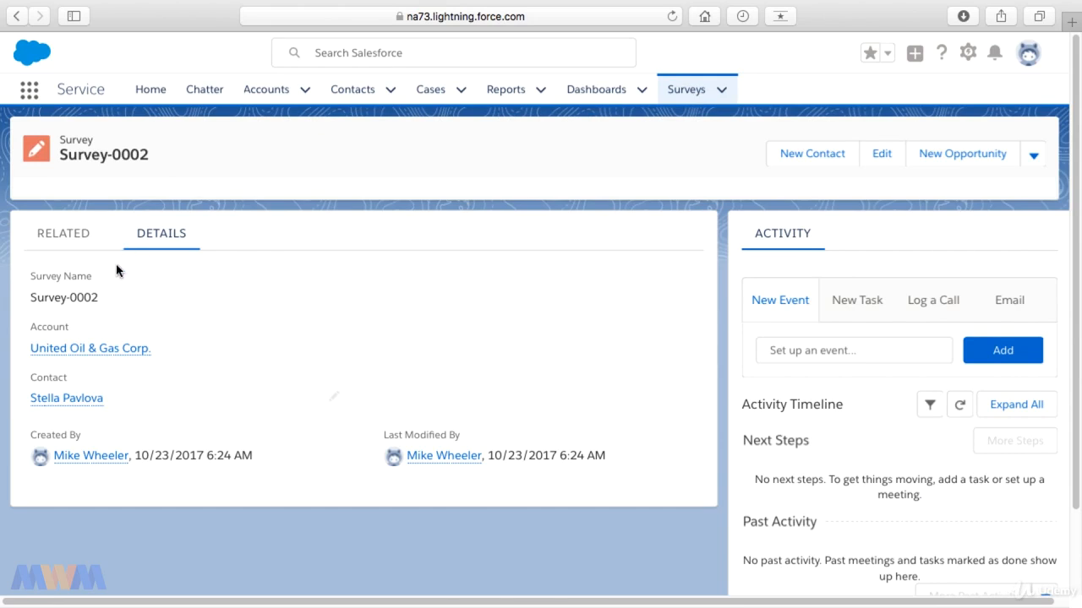
mouse_move(133, 357)
mouse_move(102, 404)
Step: Open the fields and relationships of the Survey custom object in Setup
left_click(964, 58)
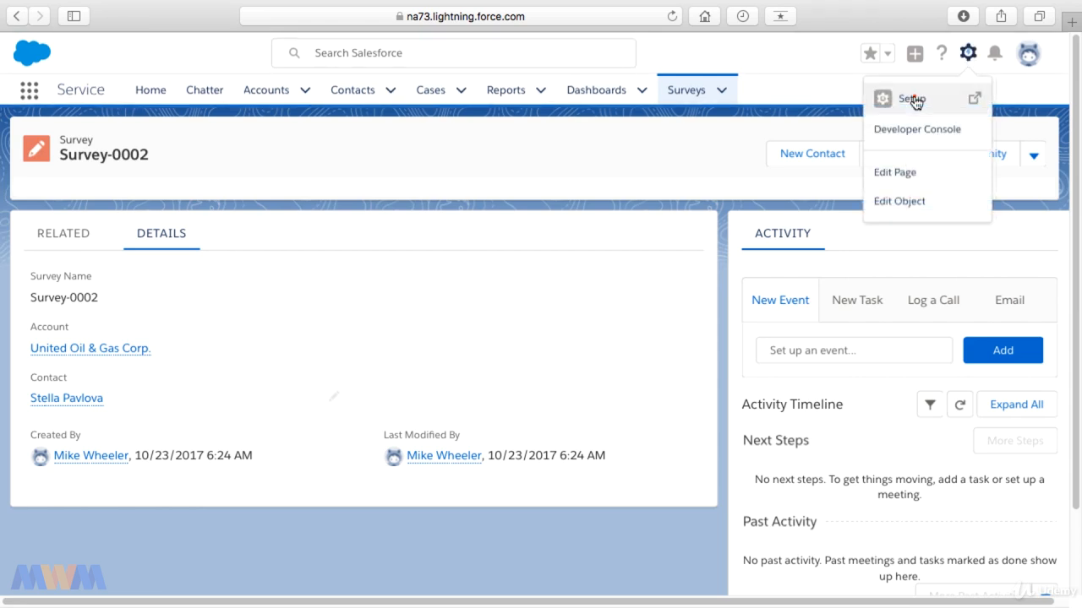
left_click(913, 99)
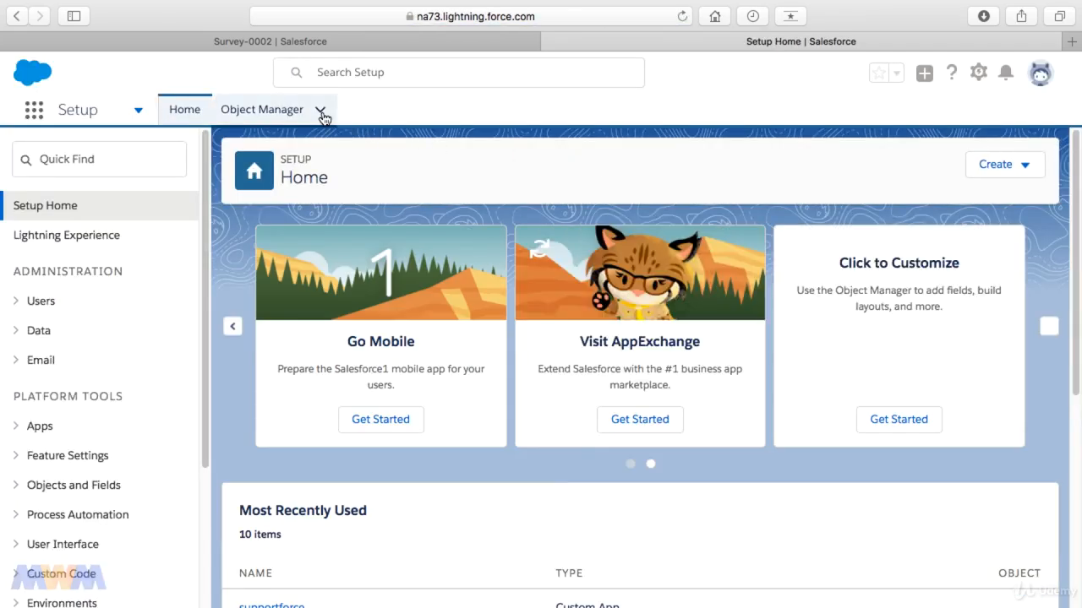
left_click(321, 111)
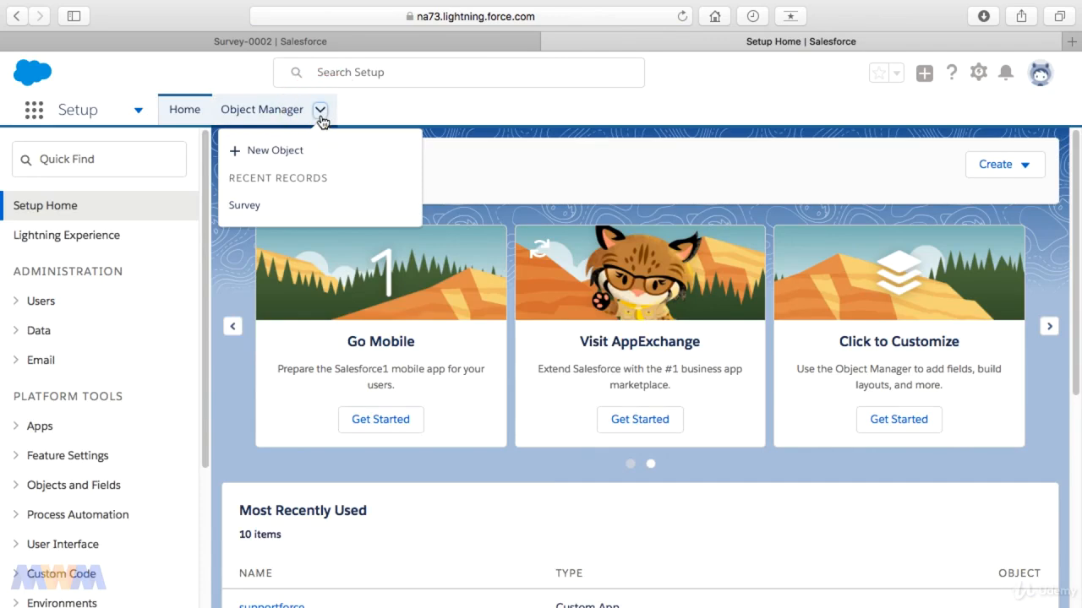
left_click(269, 204)
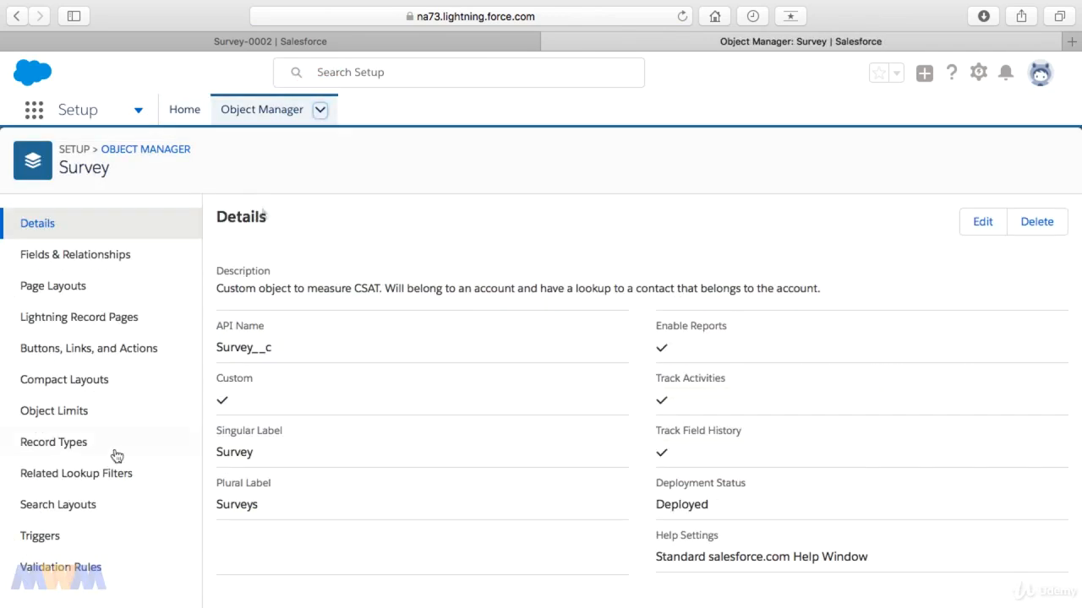
left_click(93, 256)
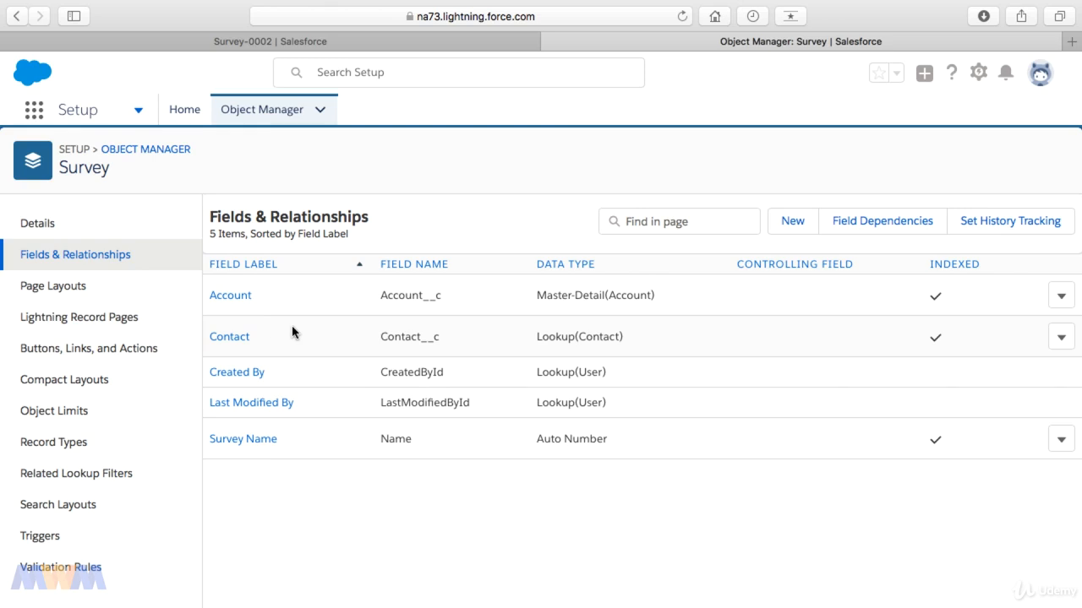
Step: Start a new custom field on the Survey object with the Number data type and continue to its details
left_click(795, 227)
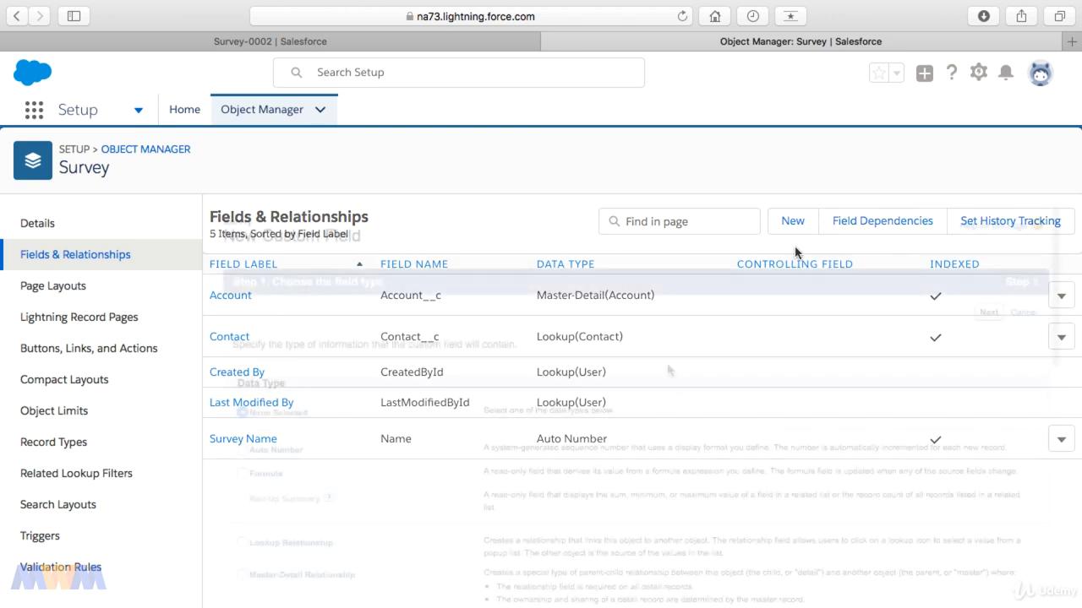
scroll(667, 374, "down", 5)
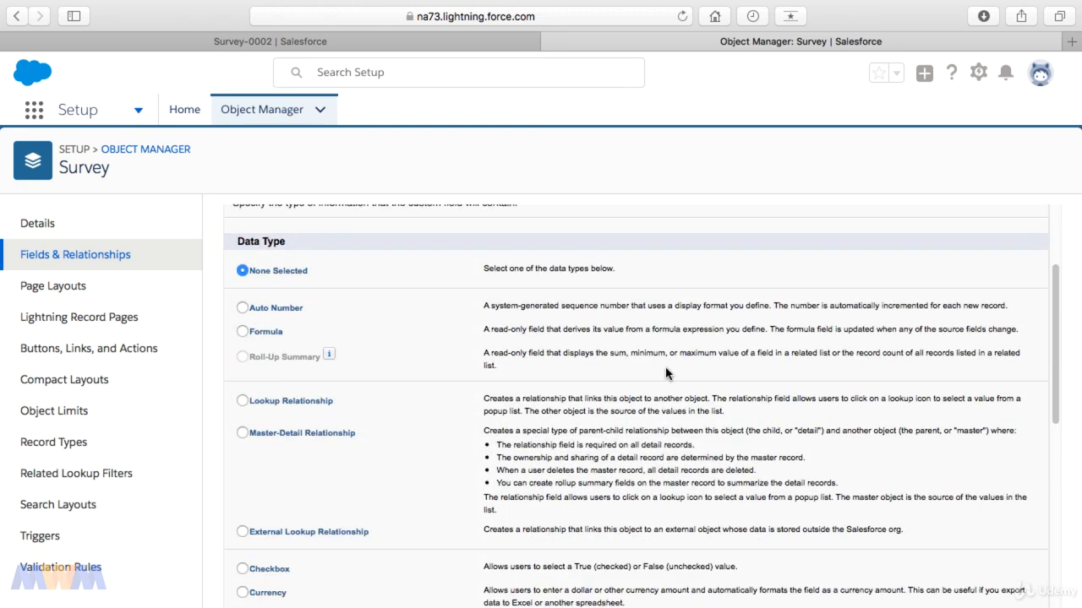
scroll(667, 373, "down", 3)
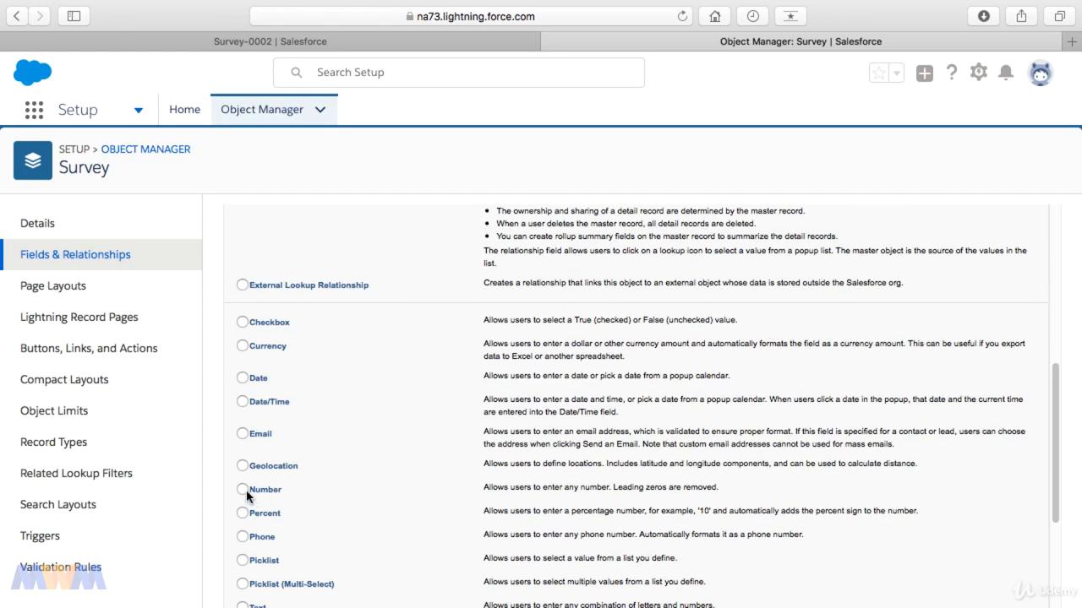
left_click(242, 490)
left_click(242, 560)
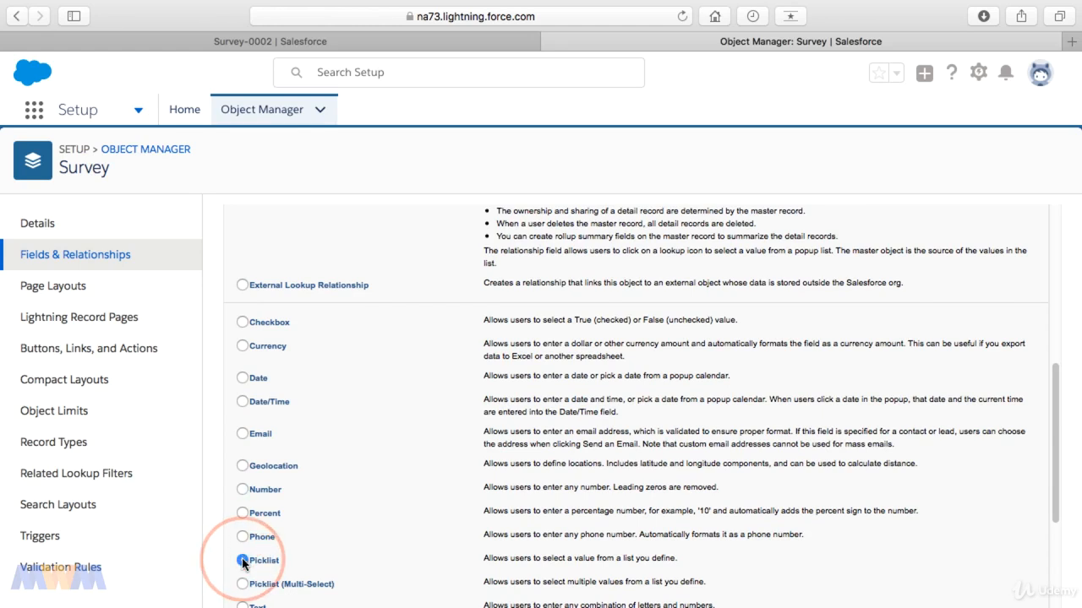
left_click(242, 490)
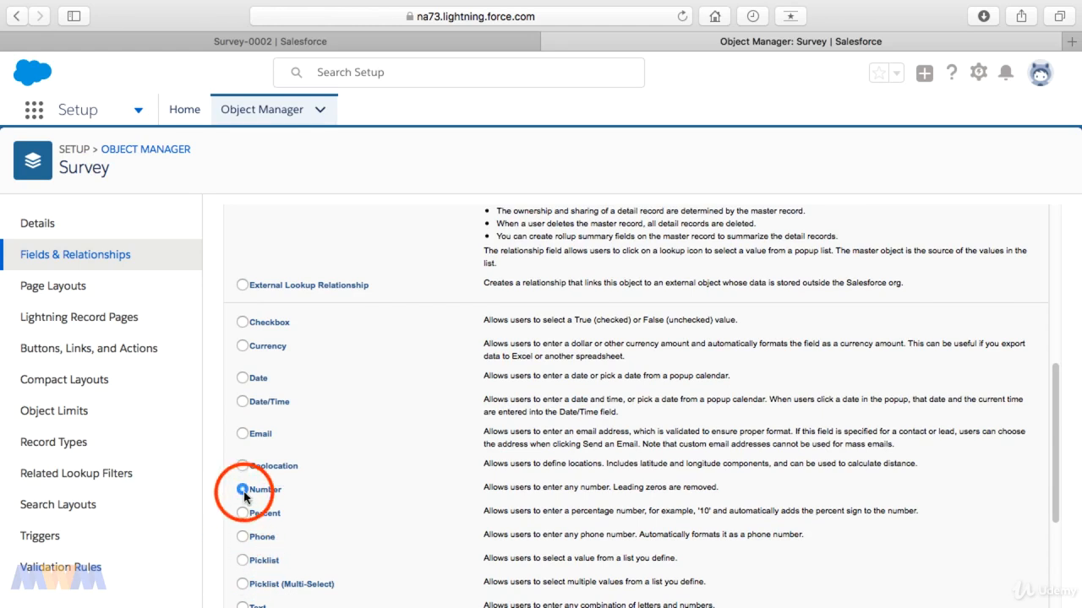
scroll(566, 535, "down", 5)
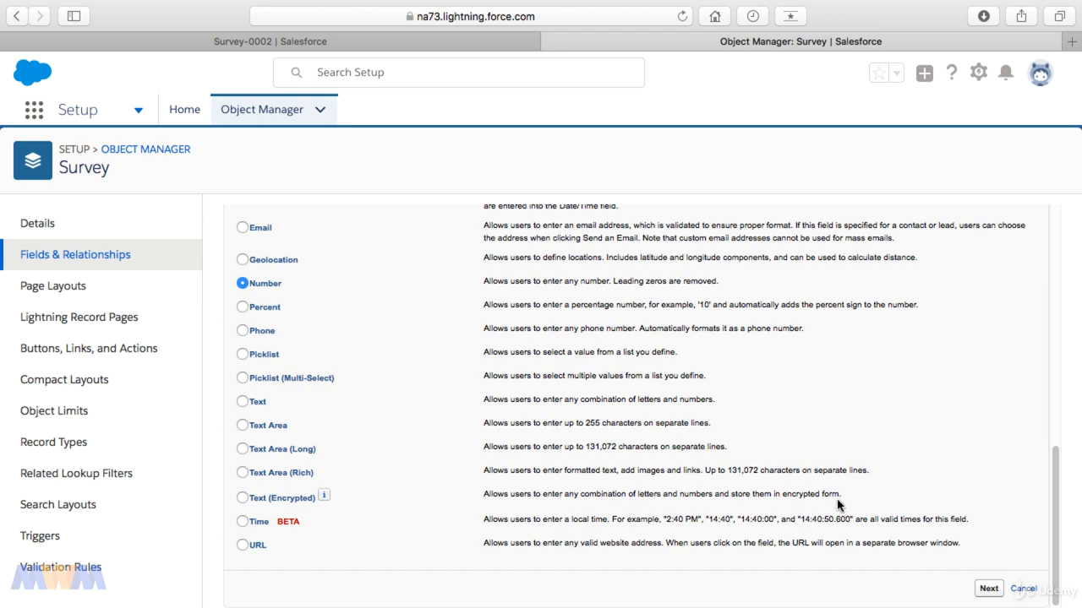
left_click(991, 592)
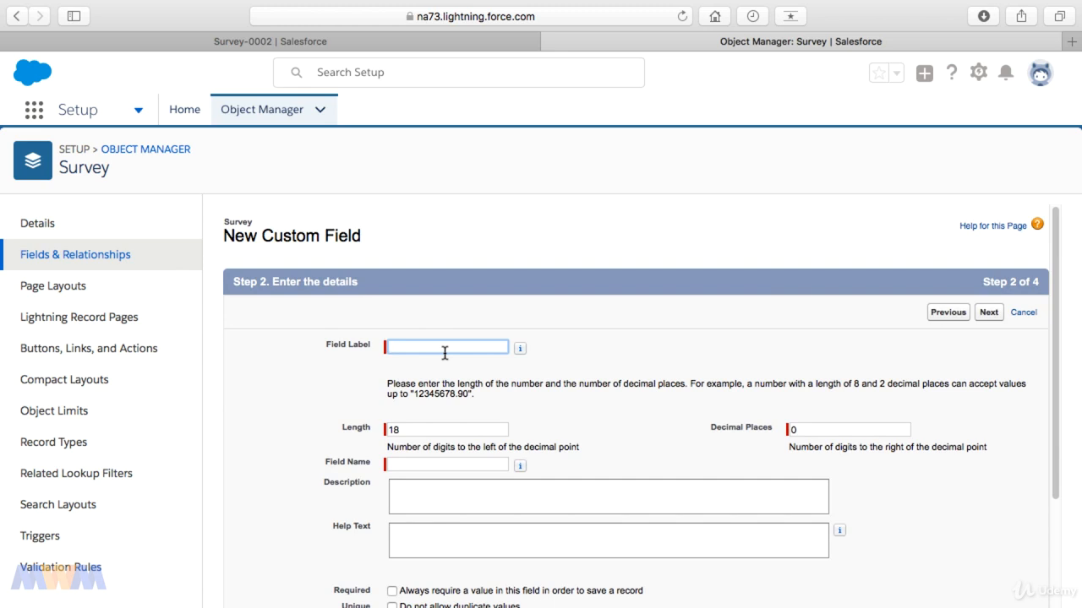
Step: Label the new number field NPS Answer and set its length to 2 digits
type("NPS Answer")
left_click(401, 430)
left_click_drag(400, 430, 379, 427)
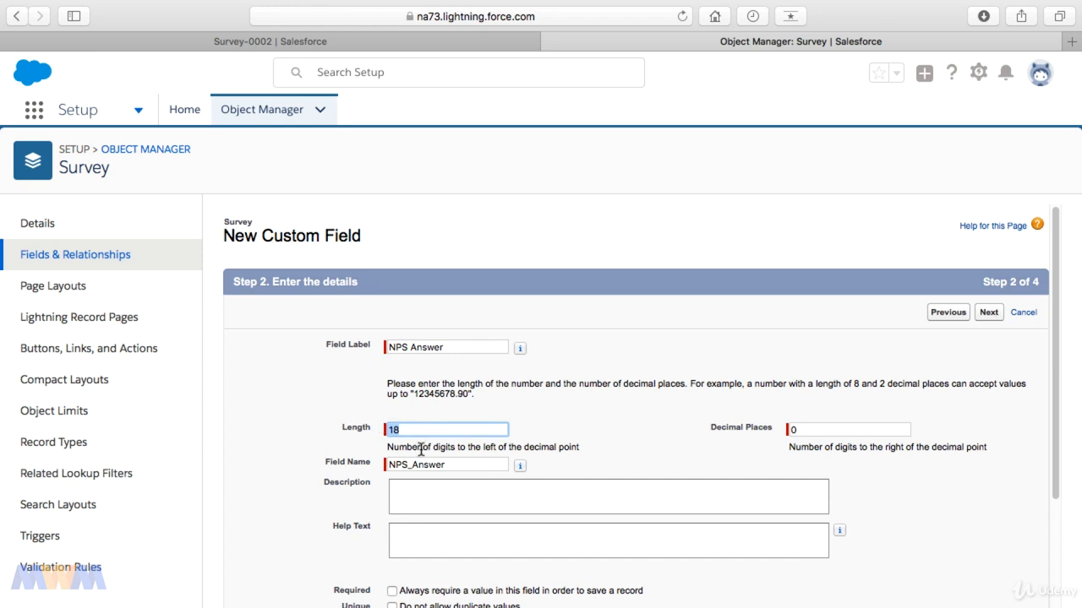
key("BackSpace")
type("2")
key("Tab")
left_click(637, 454)
double_click(423, 434)
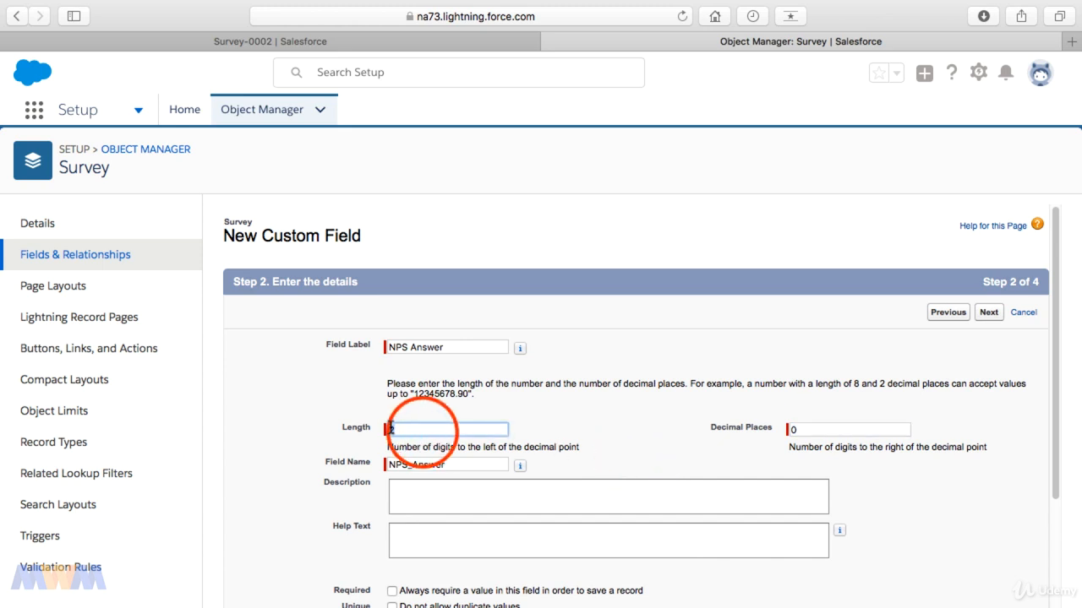
Step: Describe the field as "Numeric answer to customer NPS question - whole numbers between 1 - 10 (higher is positive). 6 or less is a detractor."
left_click(621, 459)
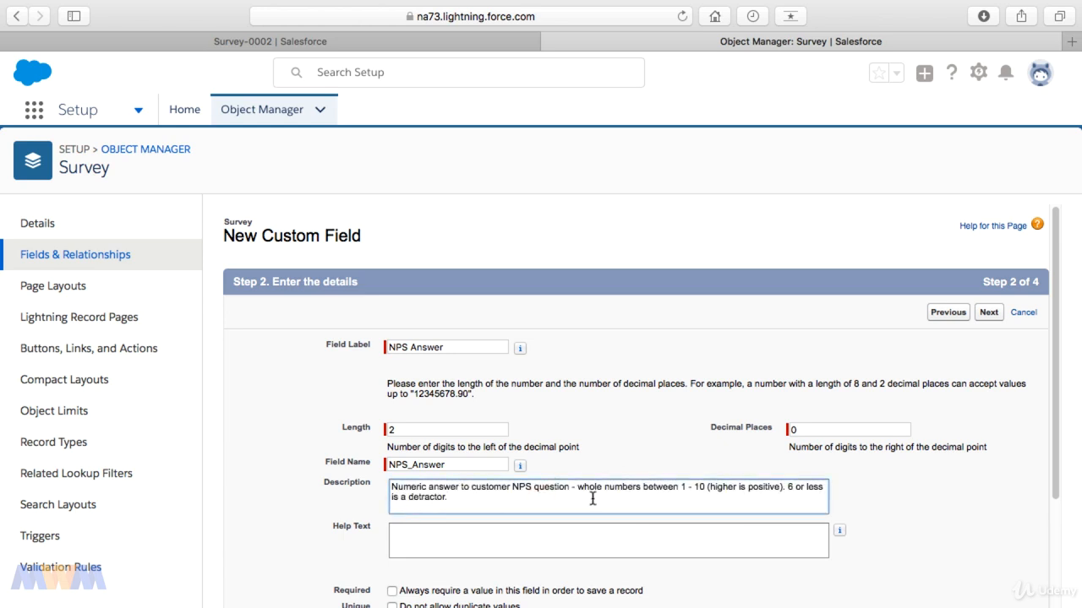
left_click_drag(578, 488, 465, 505)
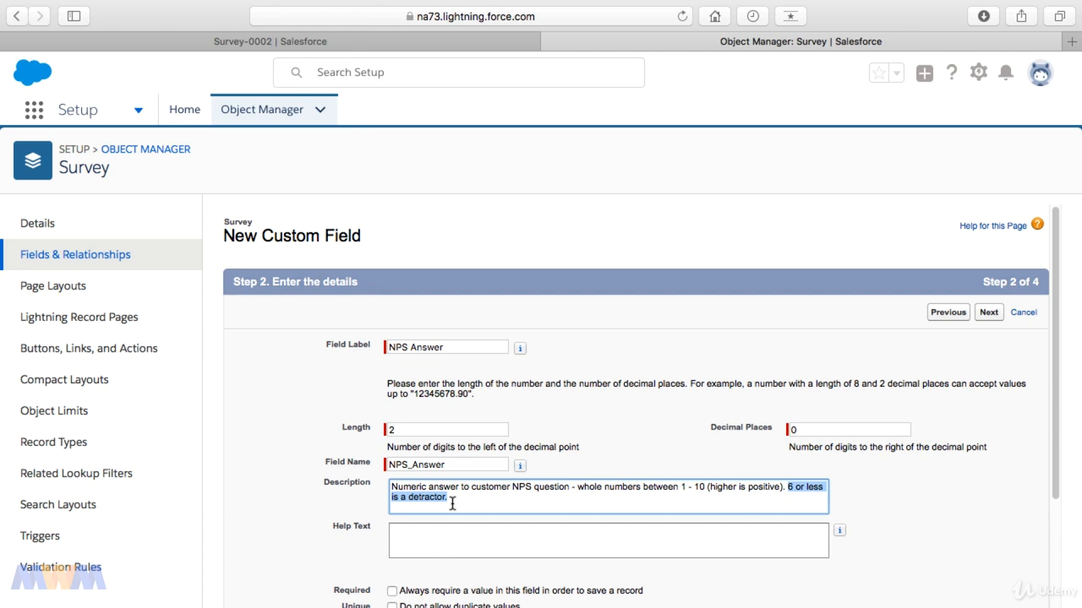
left_click(905, 491)
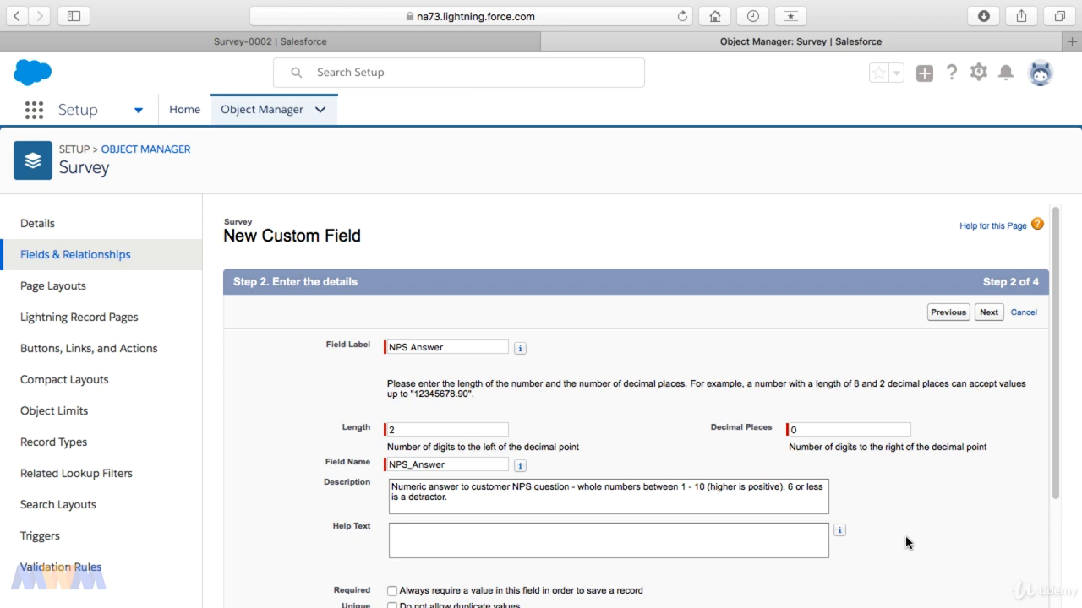
Step: Make the NPS Answer field always required, leave its default value empty, and continue to field-level security
scroll(906, 542, "down", 3)
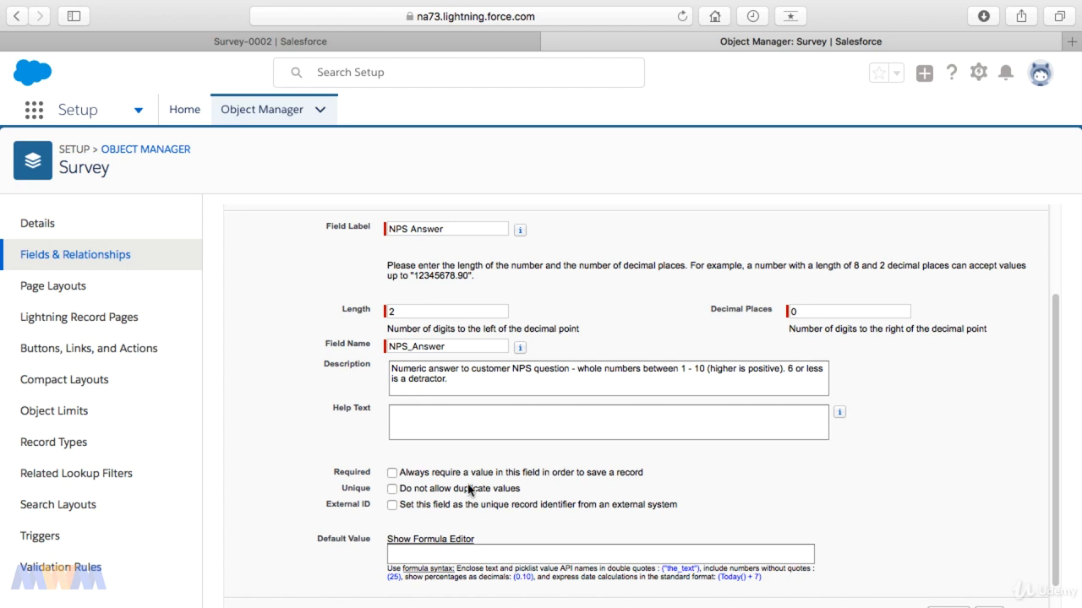
left_click(391, 473)
triple_click(341, 506)
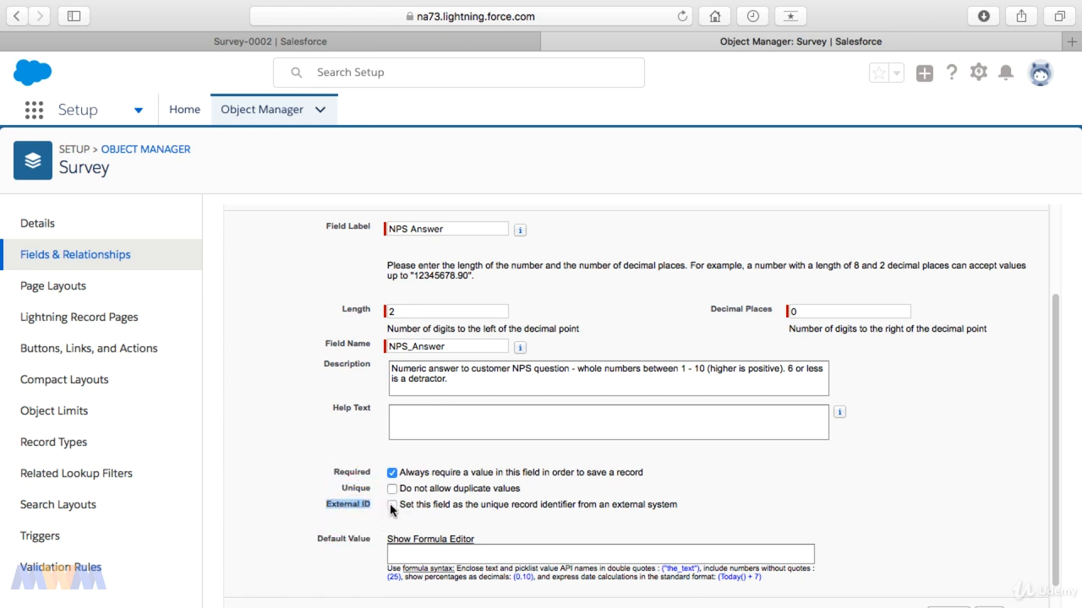
left_click(439, 519)
scroll(524, 537, "down", 1)
left_click(534, 525)
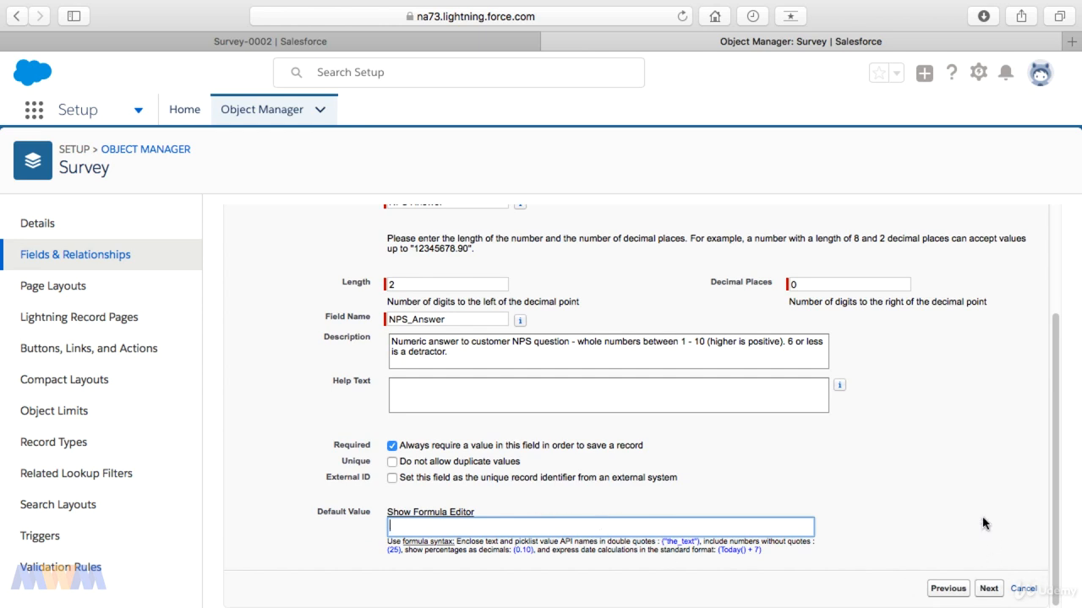
left_click(956, 533)
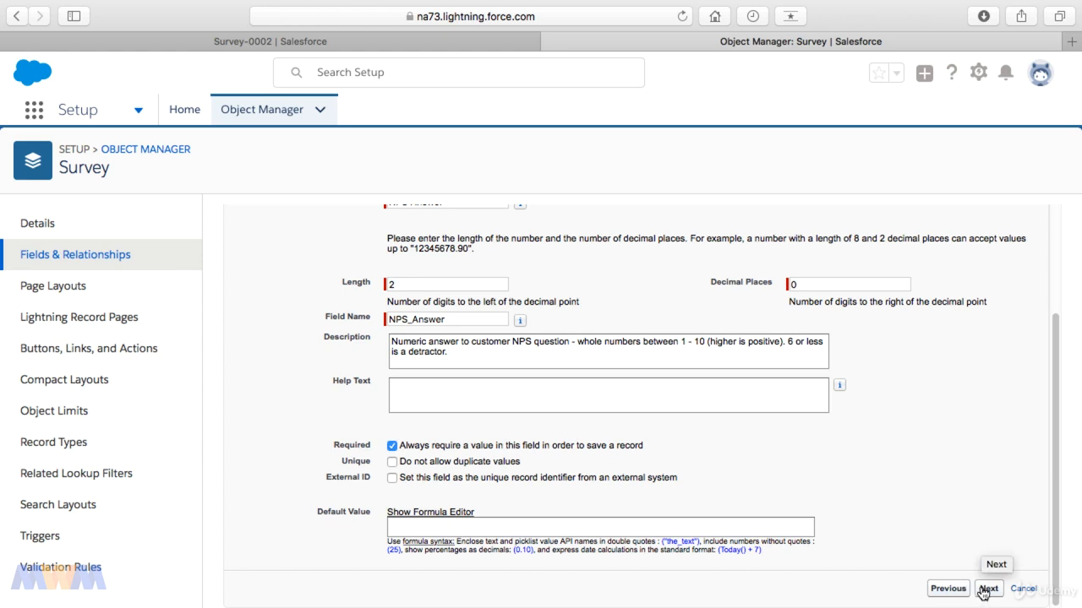
left_click(983, 592)
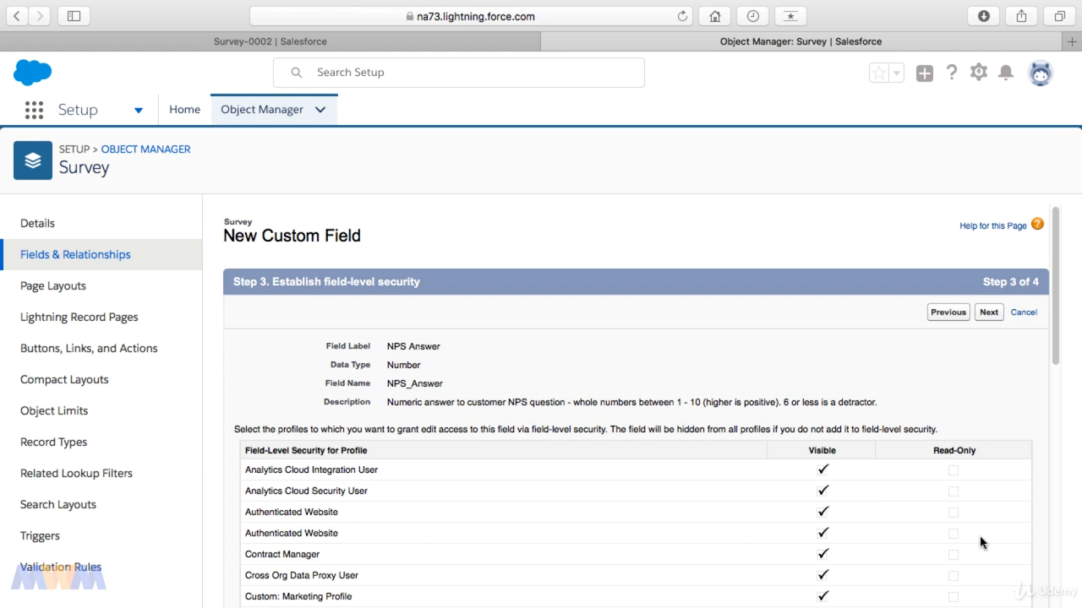
Step: Keep NPS Answer visible to all profiles, include it on the Survey Layout, and save the field
left_click(717, 352)
scroll(731, 397, "down", 1)
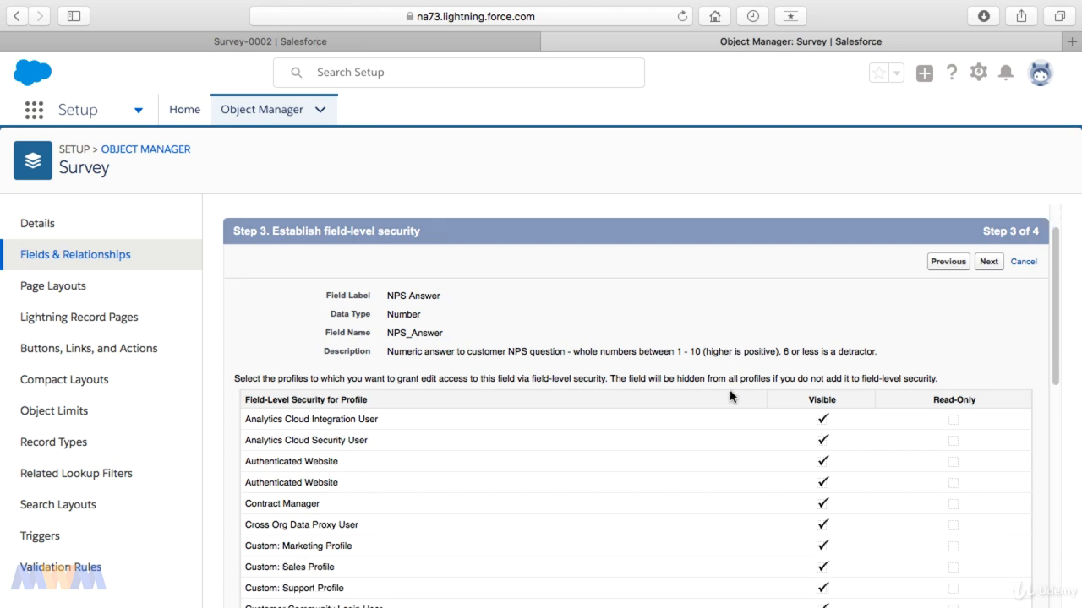
scroll(938, 361, "down", 3)
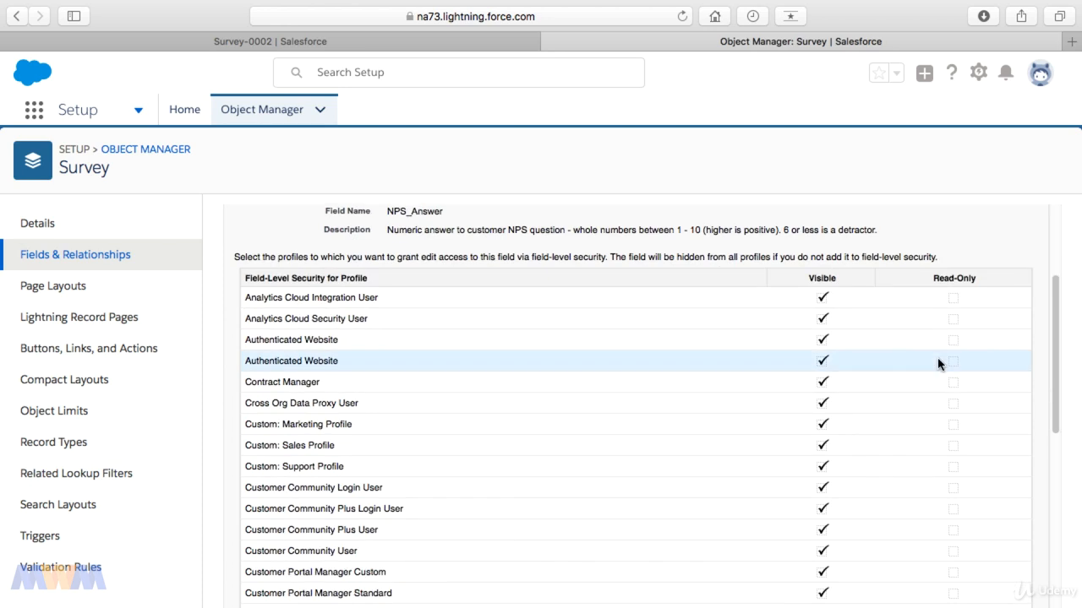
scroll(938, 362, "down", 10)
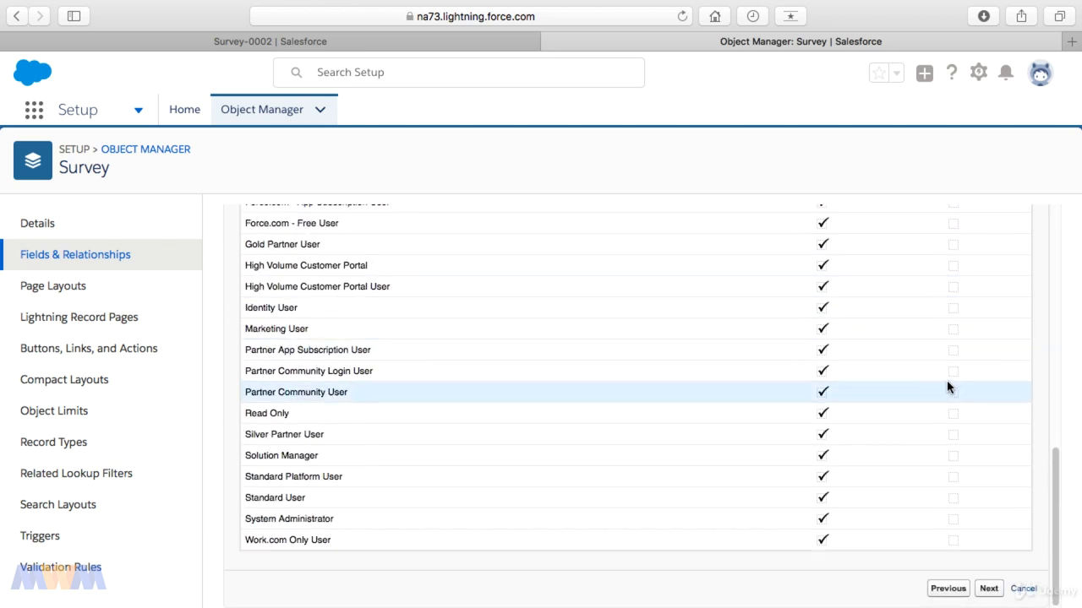
left_click(989, 589)
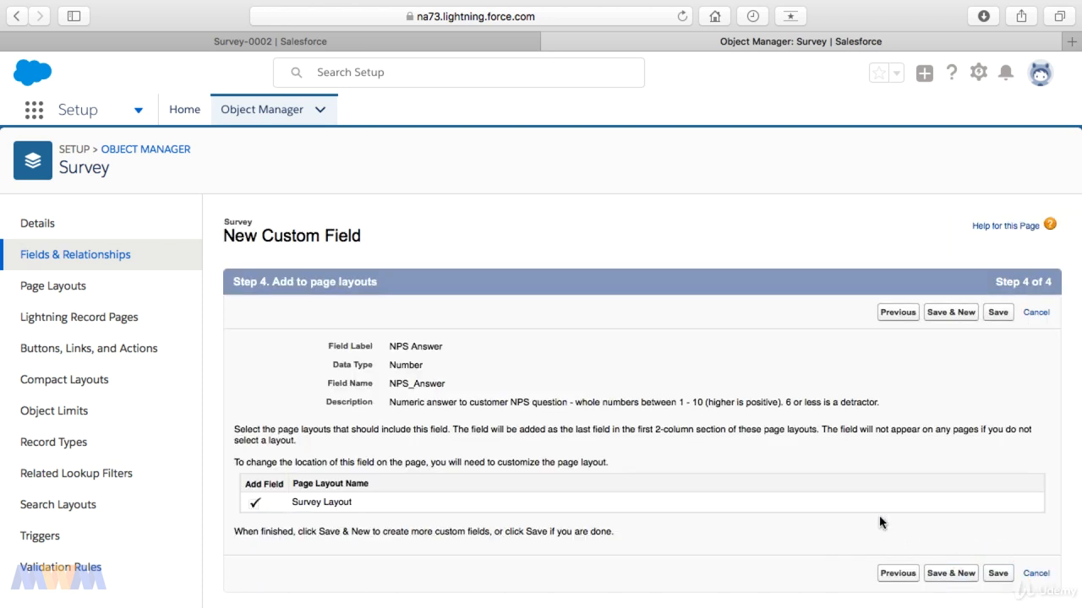
left_click(995, 574)
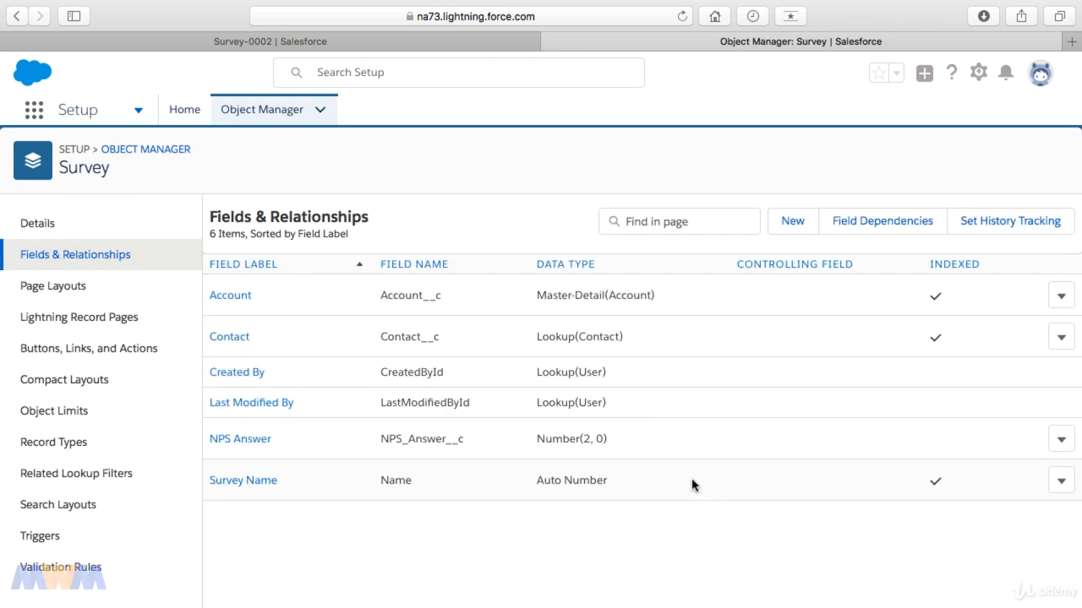
Step: Return to the Service app and open the Survey-0002 record
left_click(33, 109)
left_click(193, 236)
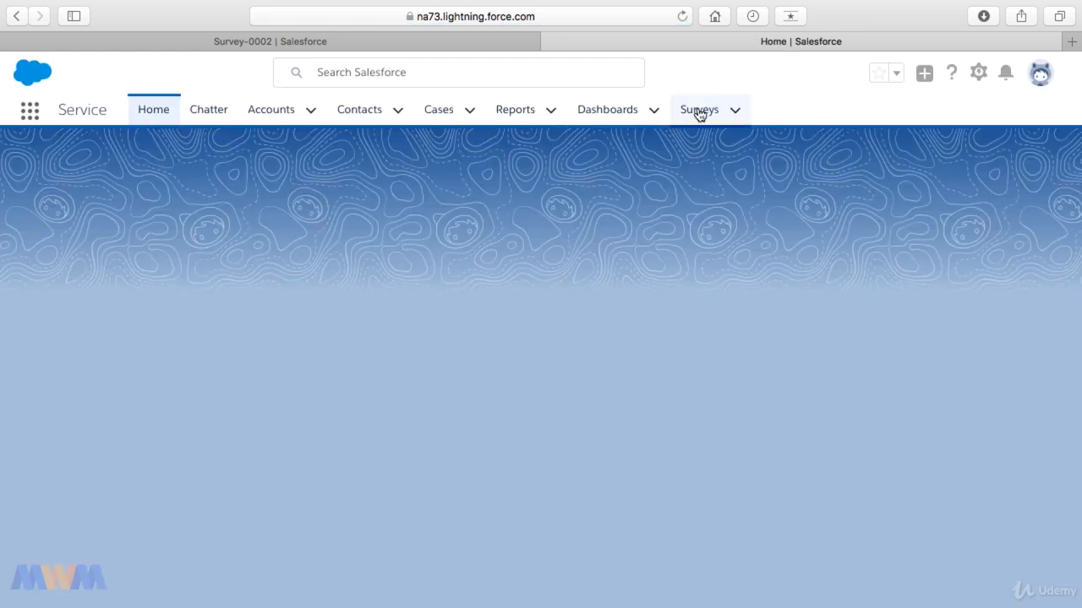
left_click(699, 111)
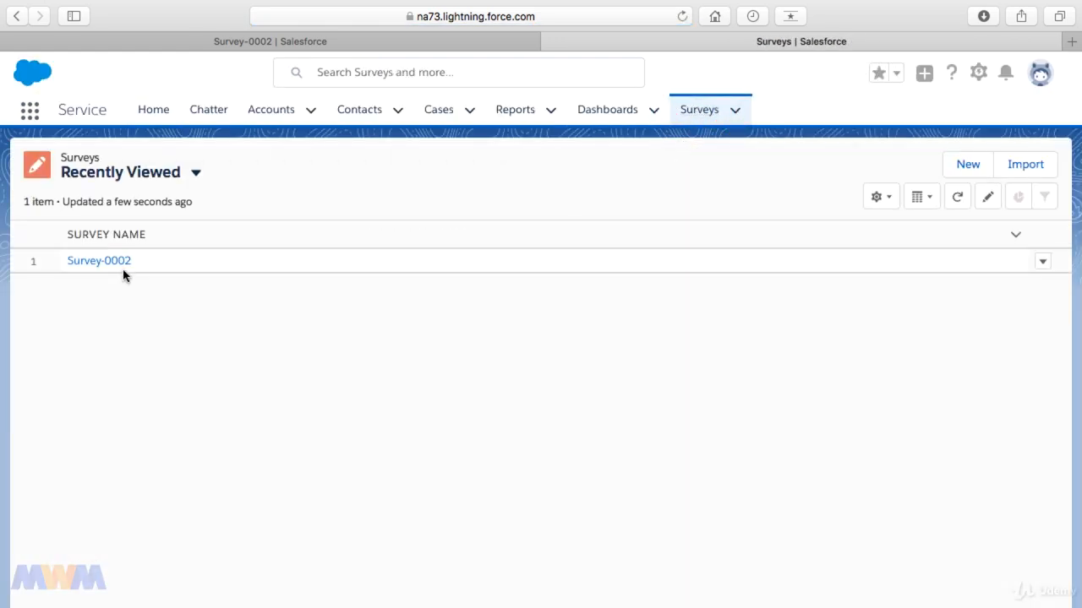
left_click(119, 263)
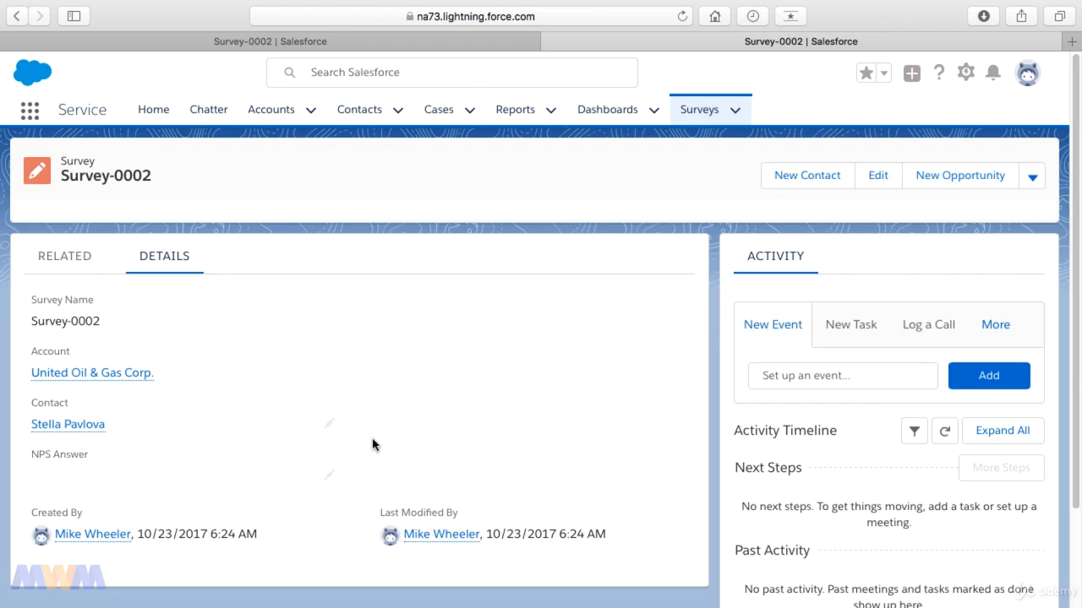
Step: Set the NPS Answer on Survey-0002 to 11 and save the record
double_click(70, 475)
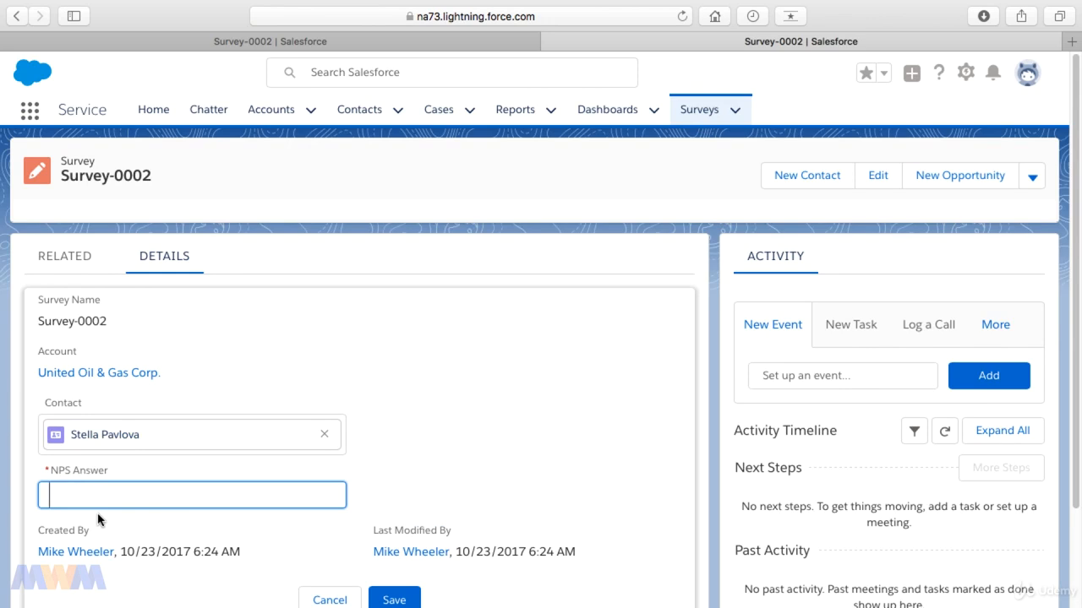
type("11")
scroll(412, 422, "down", 1)
scroll(413, 422, "down", 2)
left_click(394, 482)
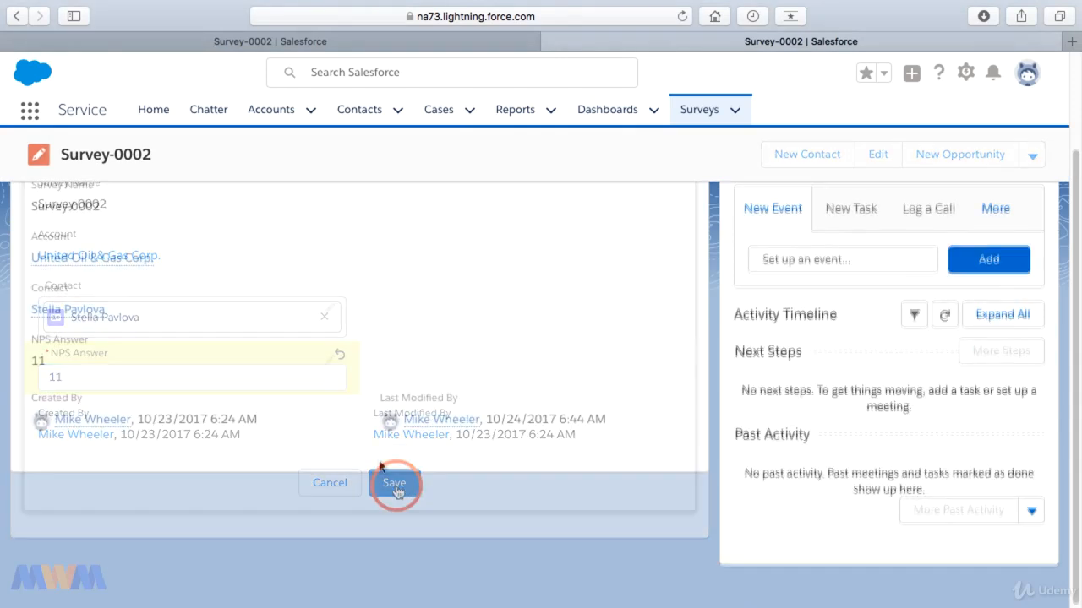